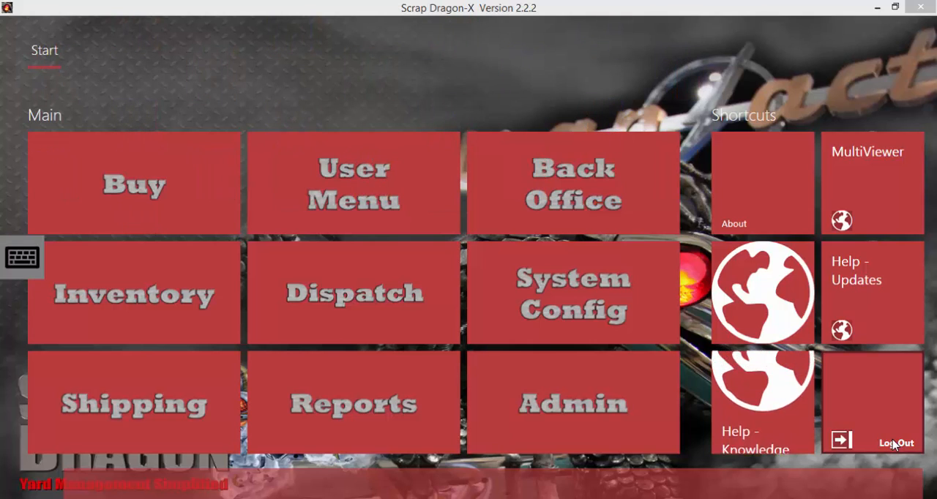
# Open the Copper - October 2015 contract from Shipping and review its shipments and invoices
pyautogui.click(134, 403)
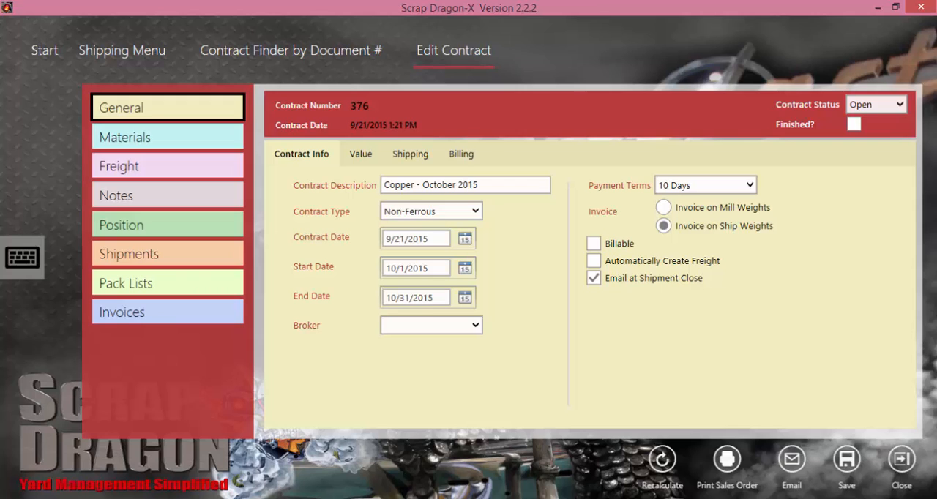
pyautogui.click(168, 254)
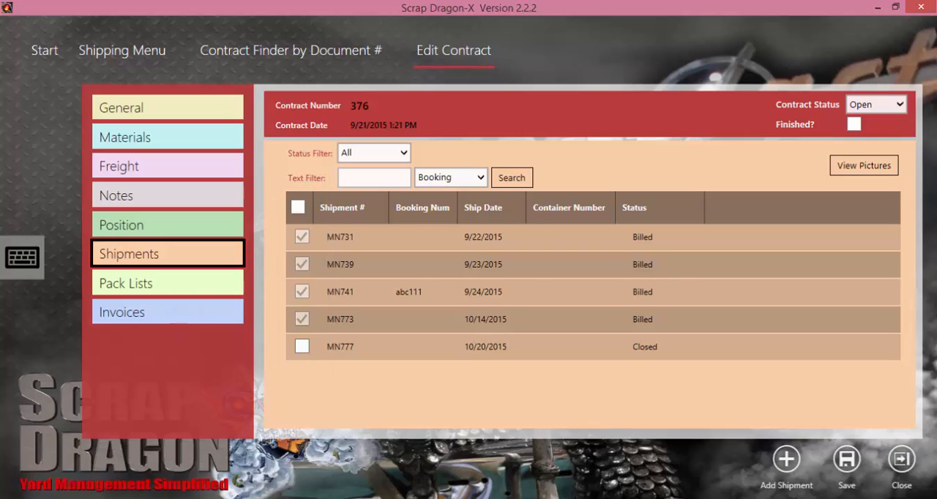
pyautogui.click(168, 313)
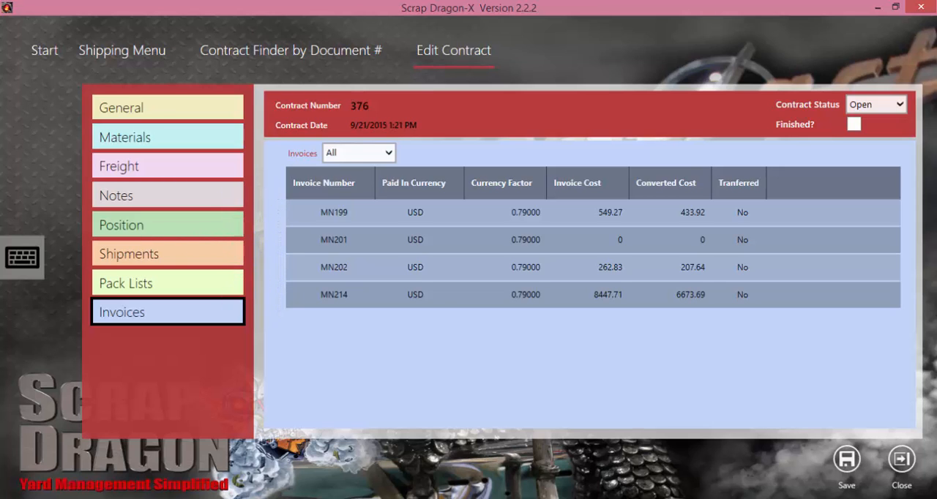
pyautogui.click(167, 254)
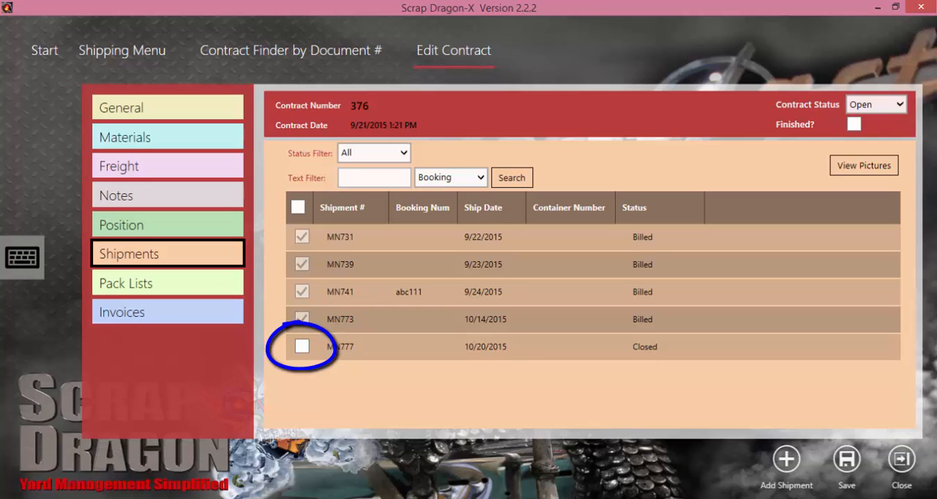
# Mark the closed shipment dated 10/20/2015 for invoicing, with USD as the invoice currency and no taxes applied
pyautogui.click(486, 347)
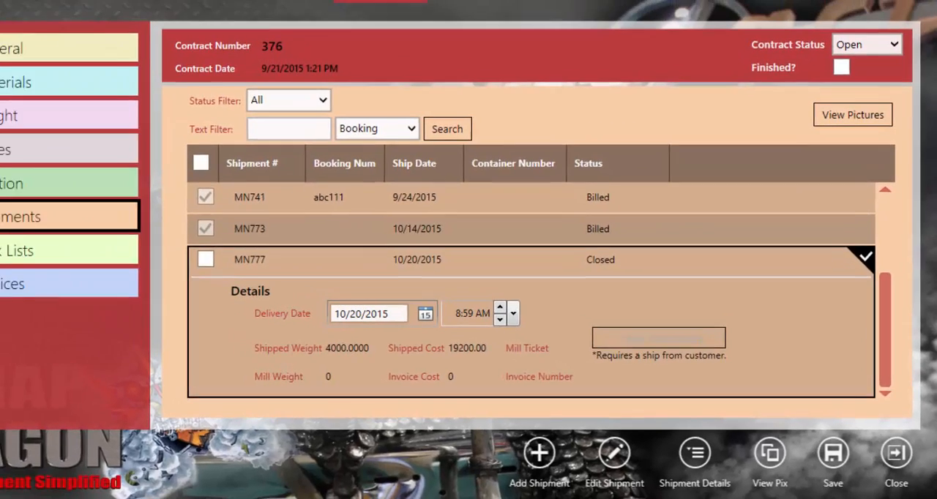
pyautogui.click(132, 235)
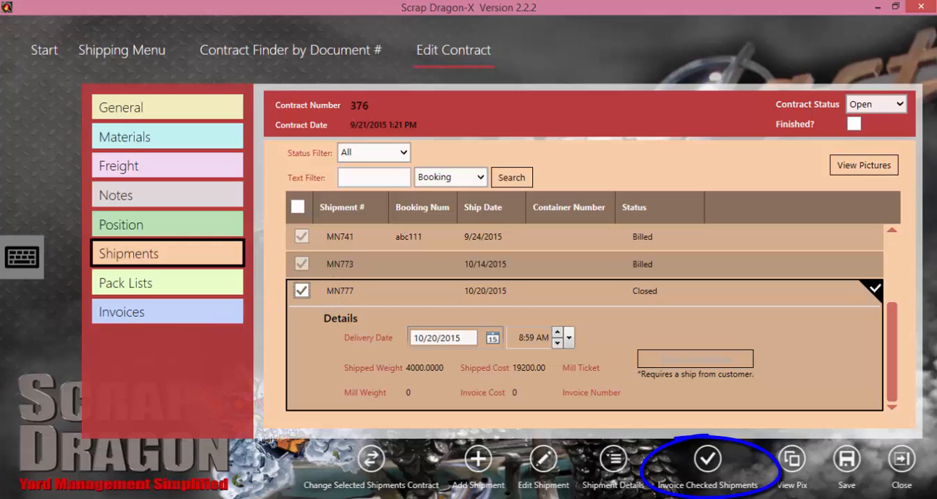
pyautogui.click(707, 460)
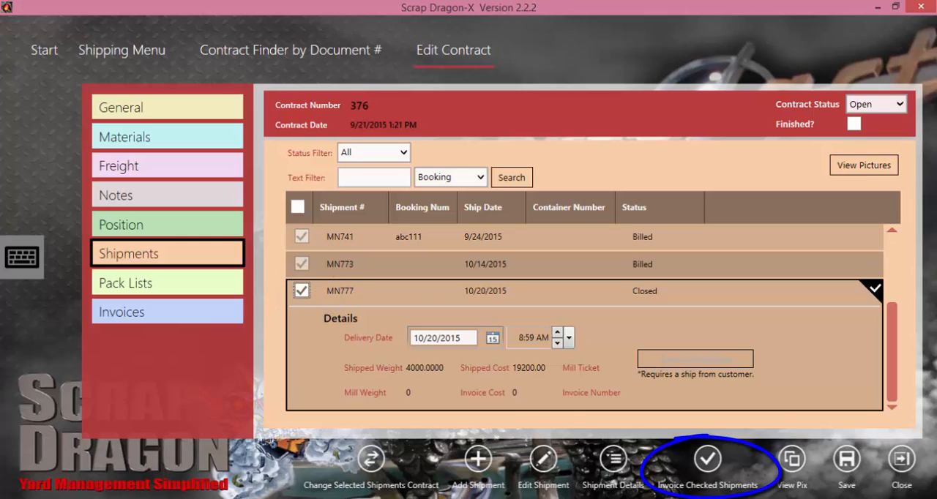
pyautogui.click(436, 324)
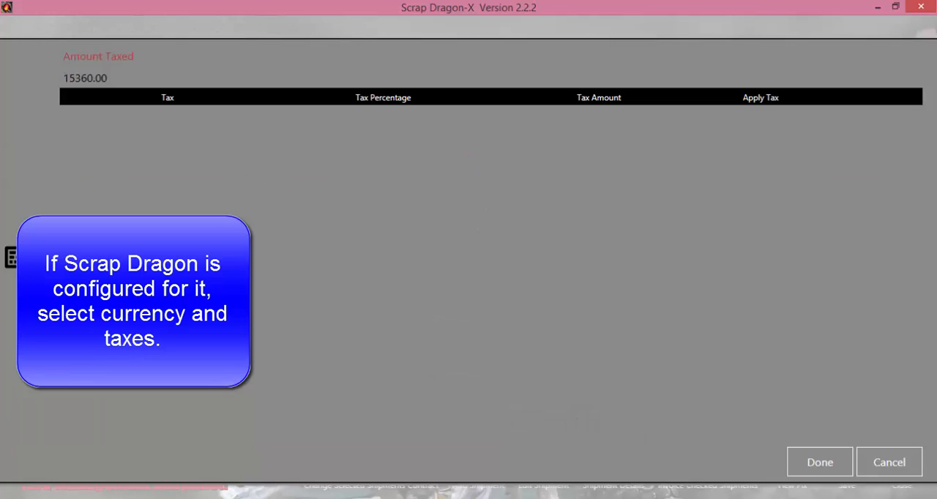
pyautogui.click(820, 462)
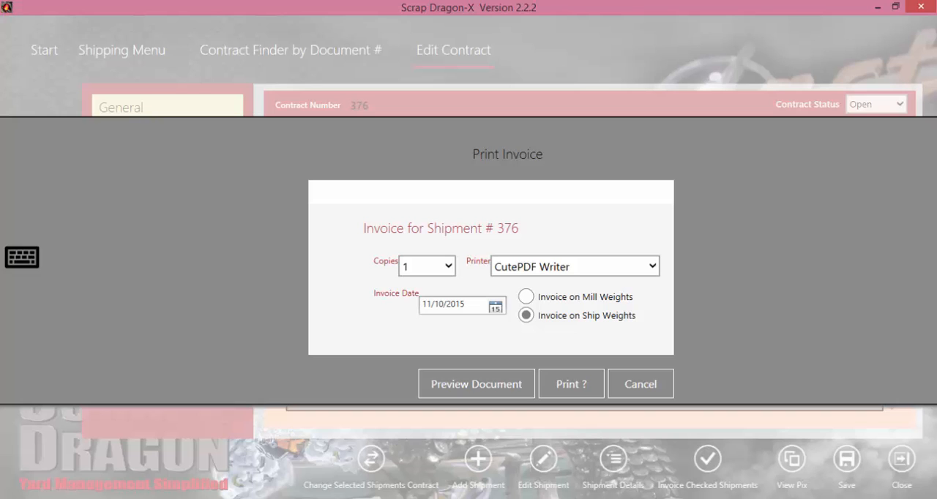
# Preview the shipment's invoice on ship weights, print it to CutePDF Writer and confirm its creation
pyautogui.click(476, 384)
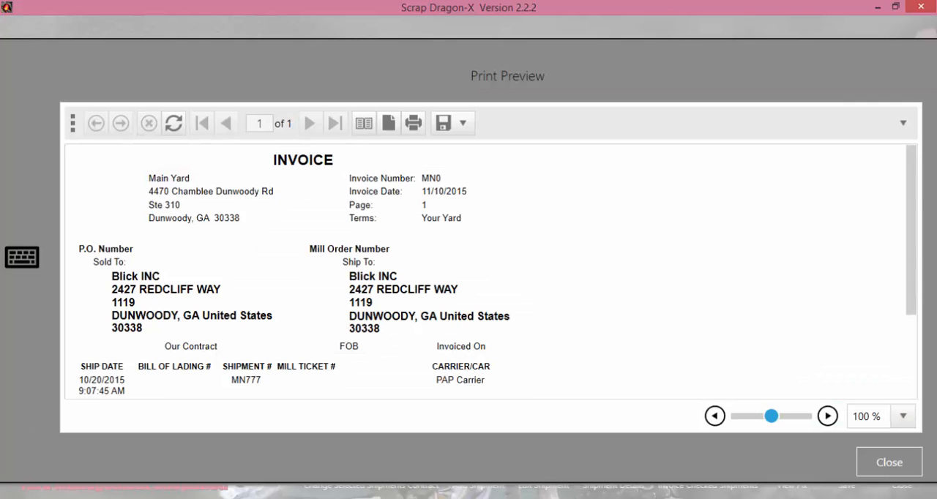
pyautogui.click(889, 462)
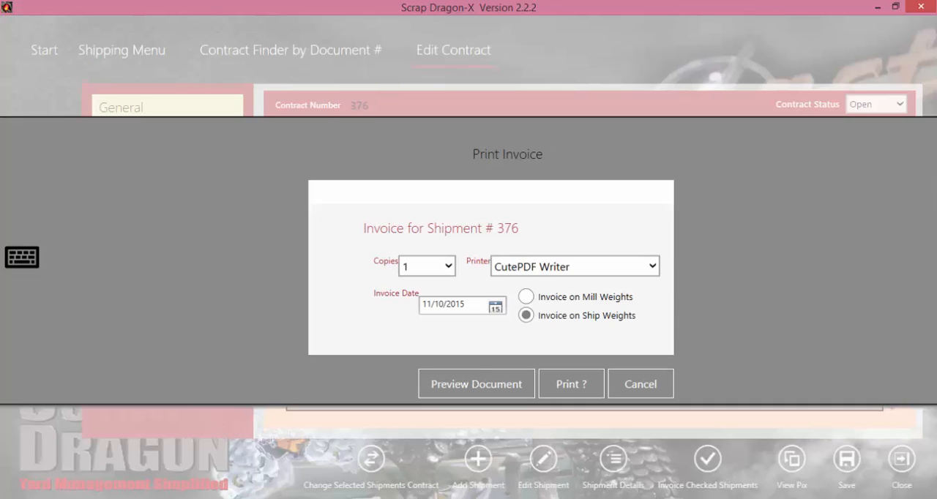
pyautogui.click(572, 384)
pyautogui.click(525, 325)
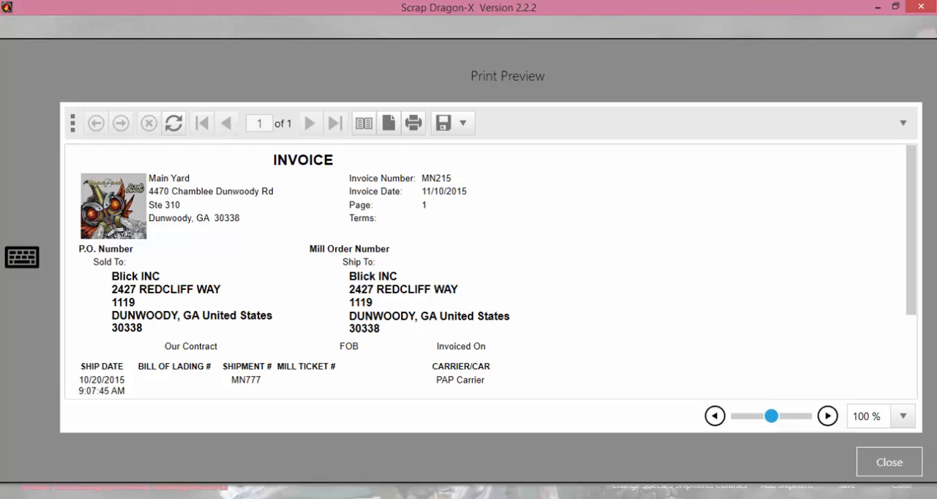
pyautogui.click(890, 462)
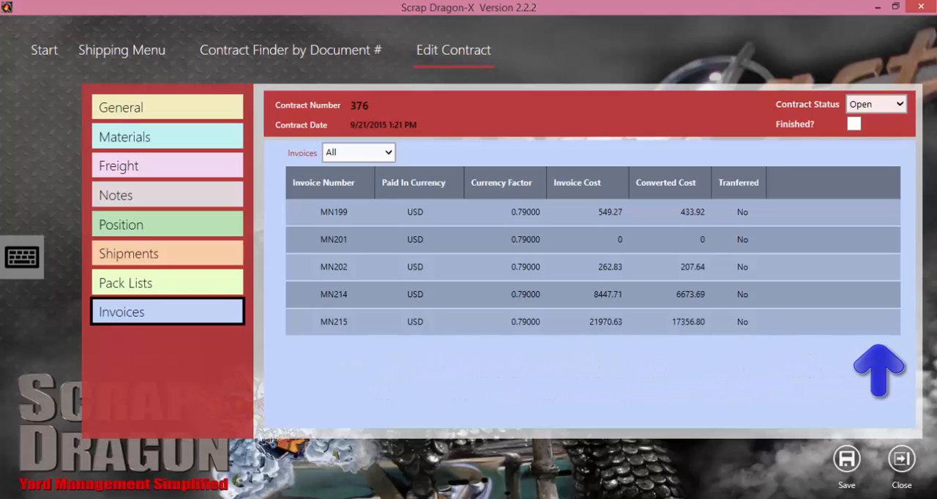
# Save the Copper - October 2015 contract and return to the contract finder
pyautogui.click(847, 459)
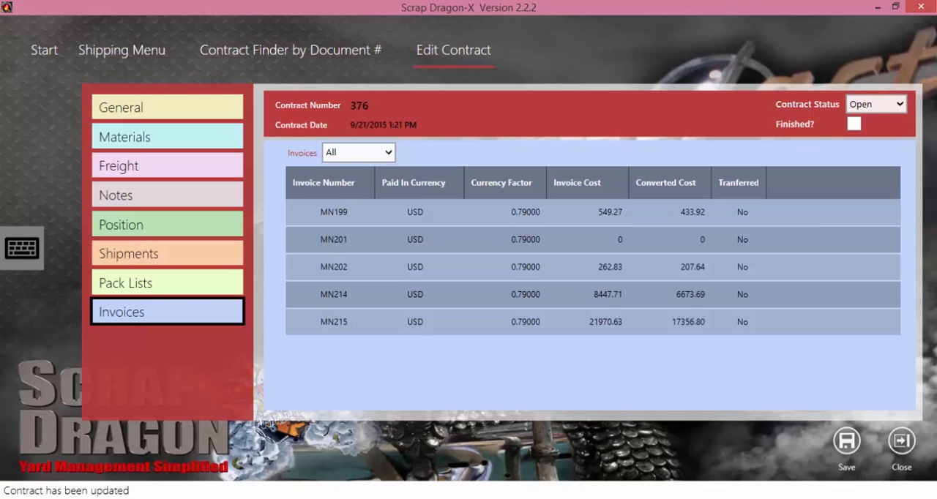
pyautogui.click(902, 442)
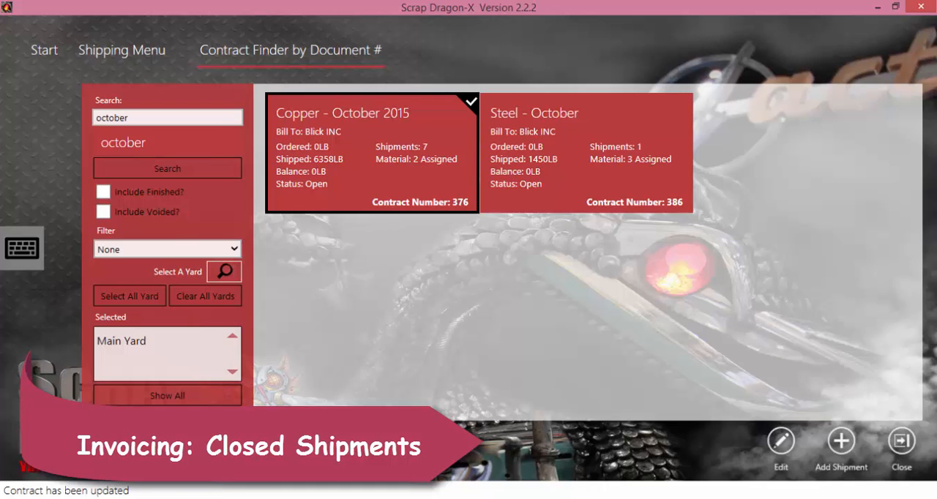
# Search the contract finder for november contracts
pyautogui.click(146, 118)
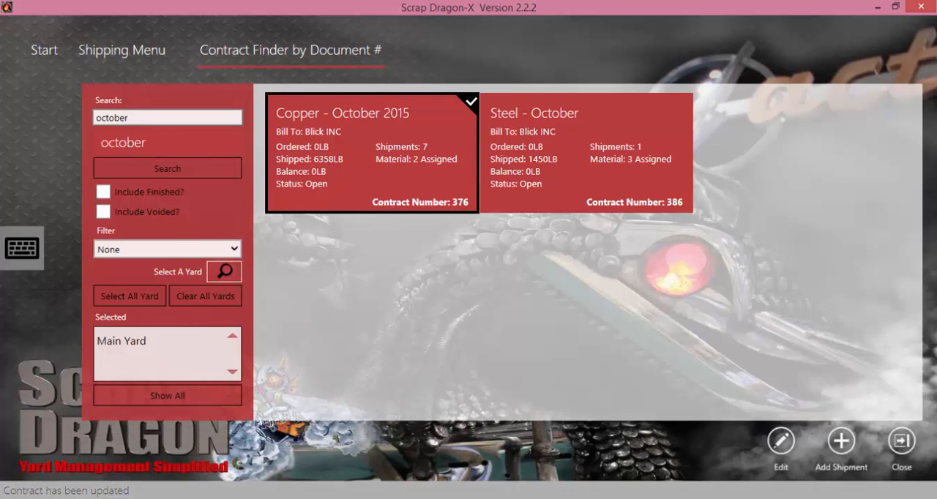
pyautogui.doubleClick(112, 118)
pyautogui.write('nov')
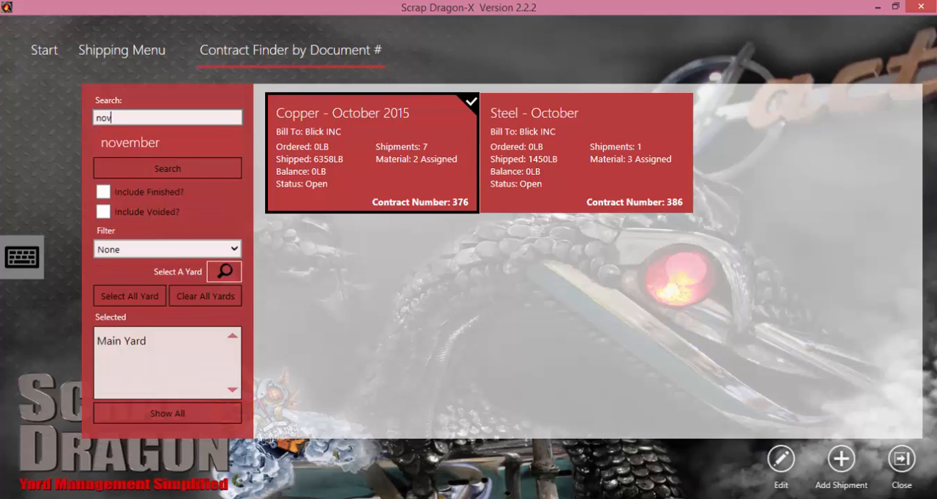
pyautogui.press('Return')
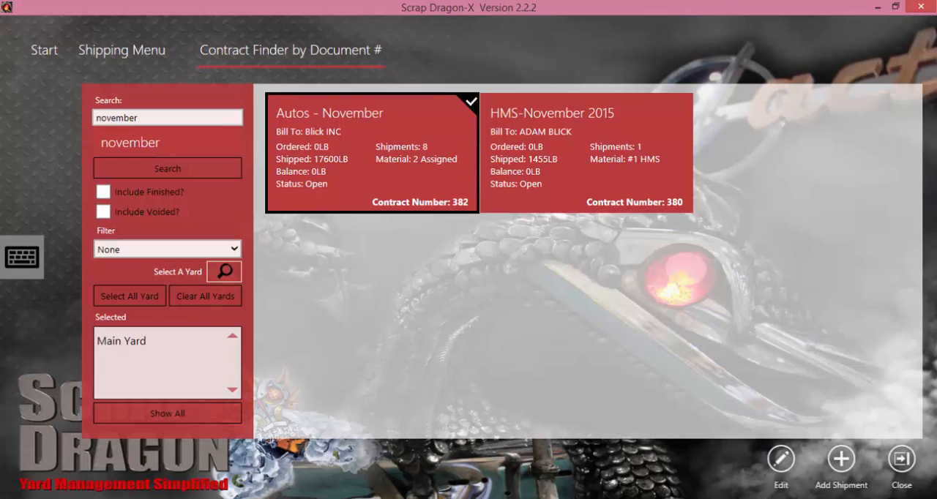
# Add and close a loose Autos shipment on the Autos - November contract, including a freight ticket
pyautogui.click(841, 459)
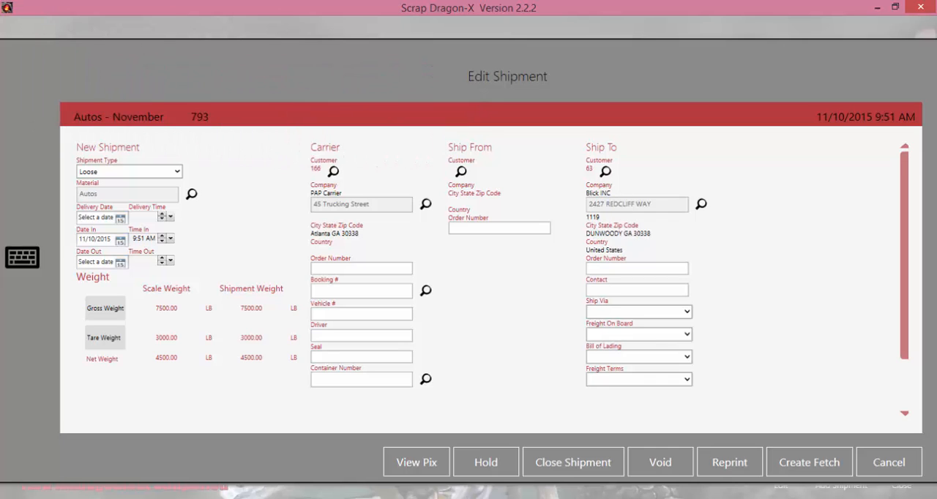
pyautogui.click(572, 462)
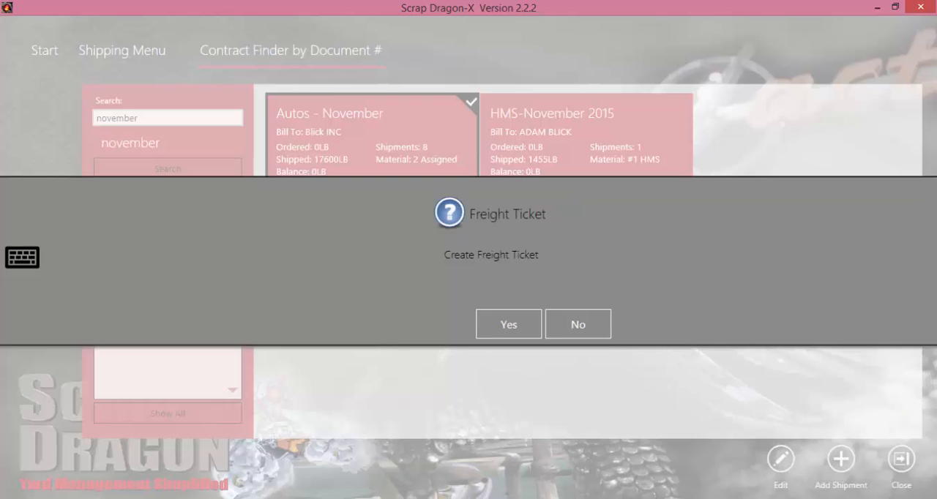
pyautogui.click(509, 324)
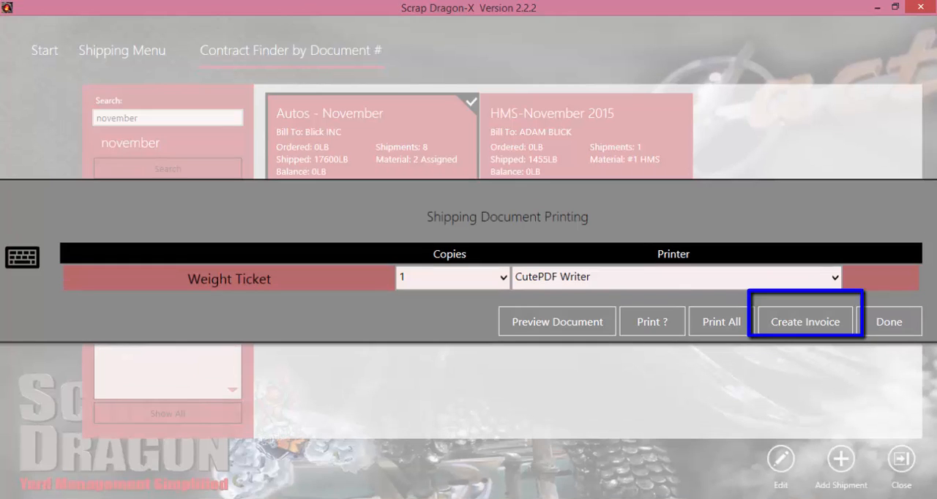
# Create the new shipment's invoice in USD on ship weights and print it to CutePDF Writer
pyautogui.click(806, 318)
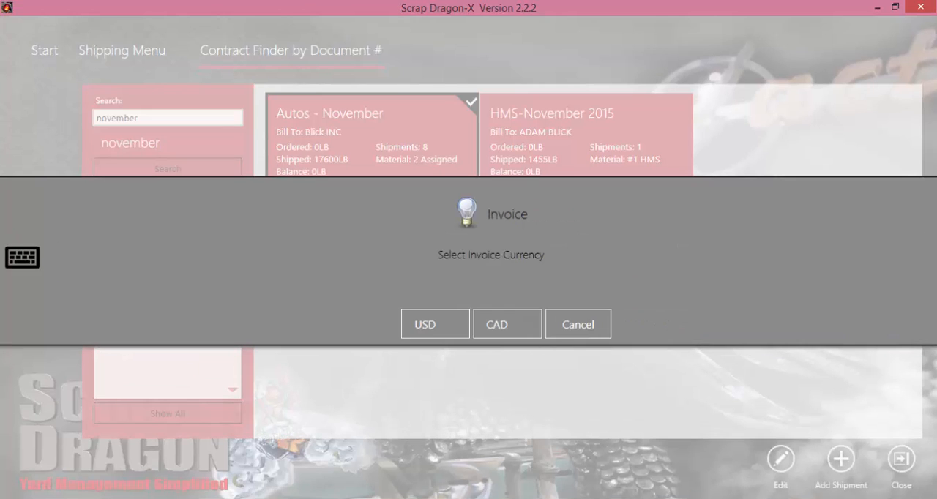
pyautogui.click(439, 324)
pyautogui.click(820, 462)
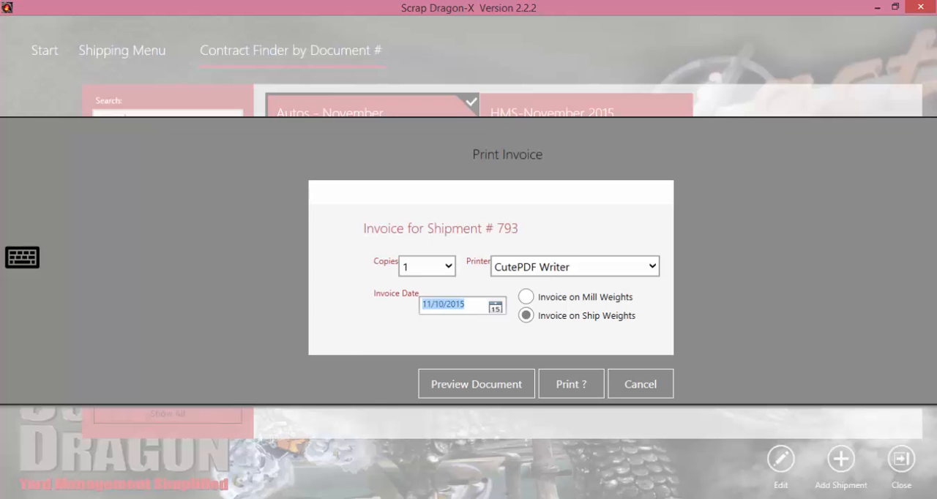
pyautogui.click(571, 384)
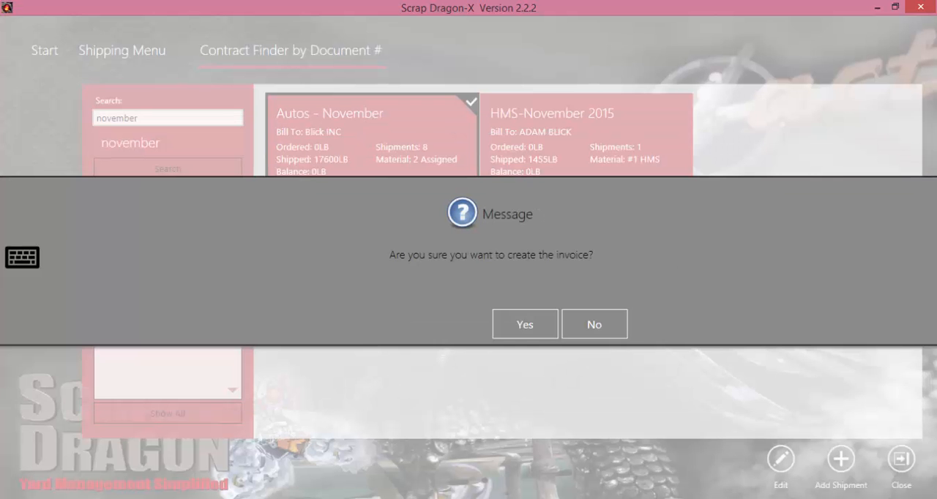
pyautogui.click(525, 324)
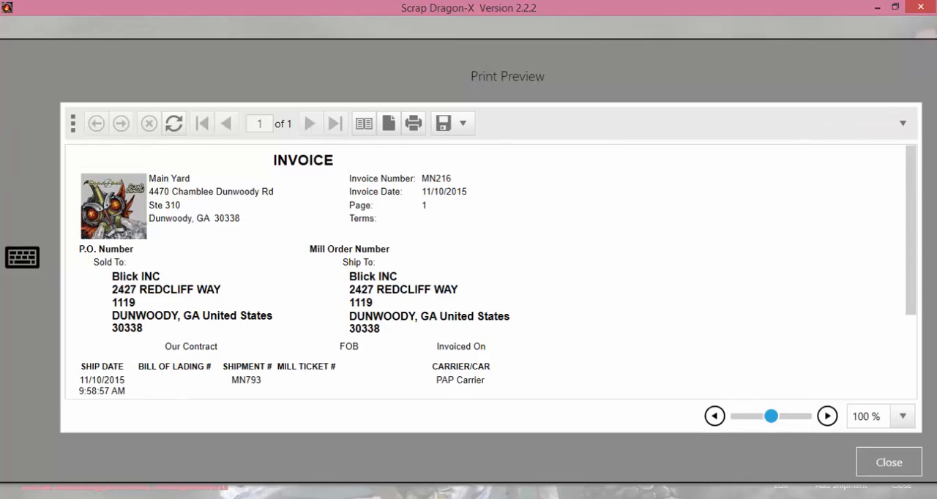
pyautogui.click(889, 462)
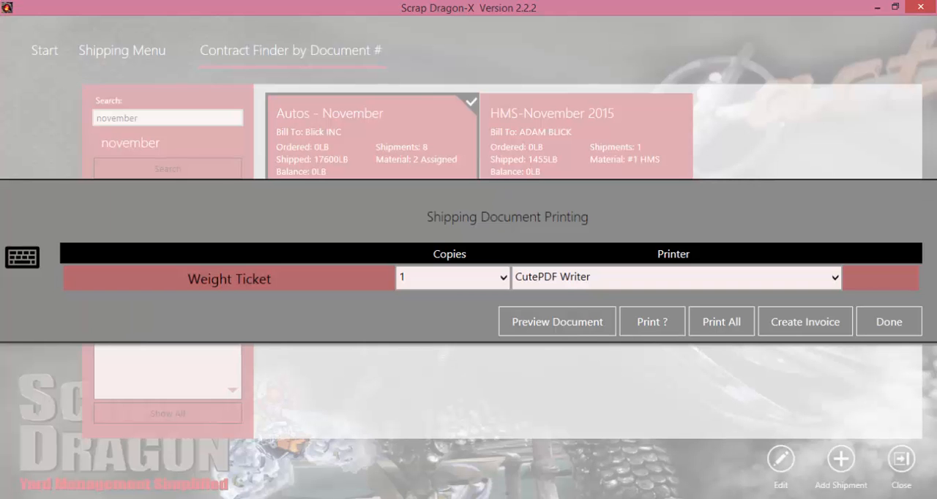
# Finish shipping document printing by printing all documents, and leave the Shipping menu
pyautogui.click(889, 322)
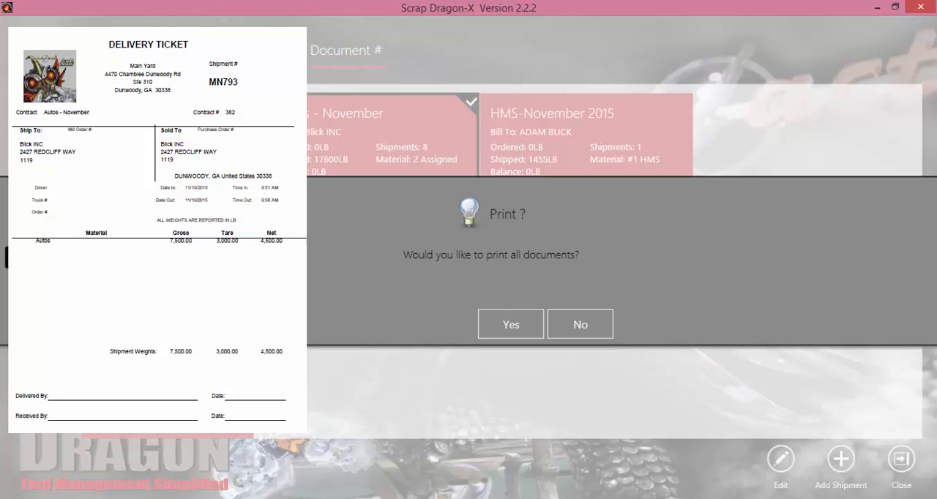
pyautogui.click(512, 324)
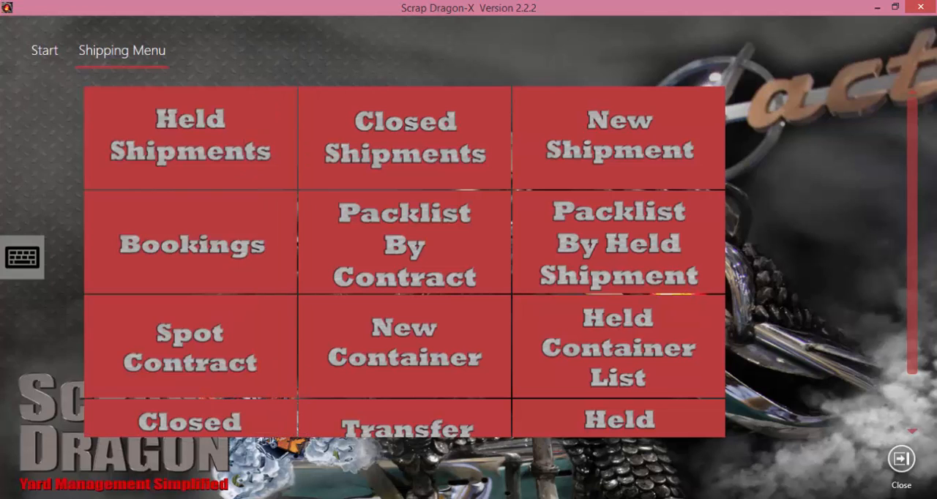
pyautogui.click(901, 459)
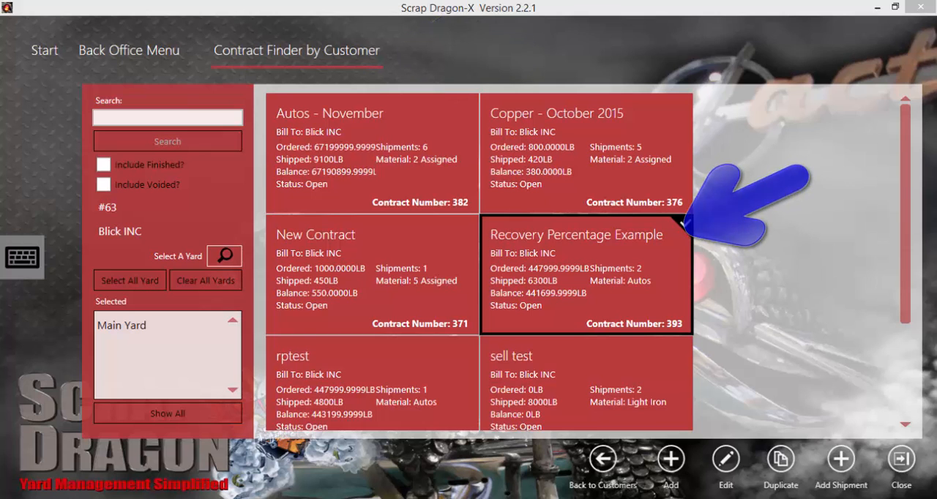
# Open the Recovery Percentage Example contract and examine the Autos material's details, including its recovery percentage
pyautogui.click(726, 459)
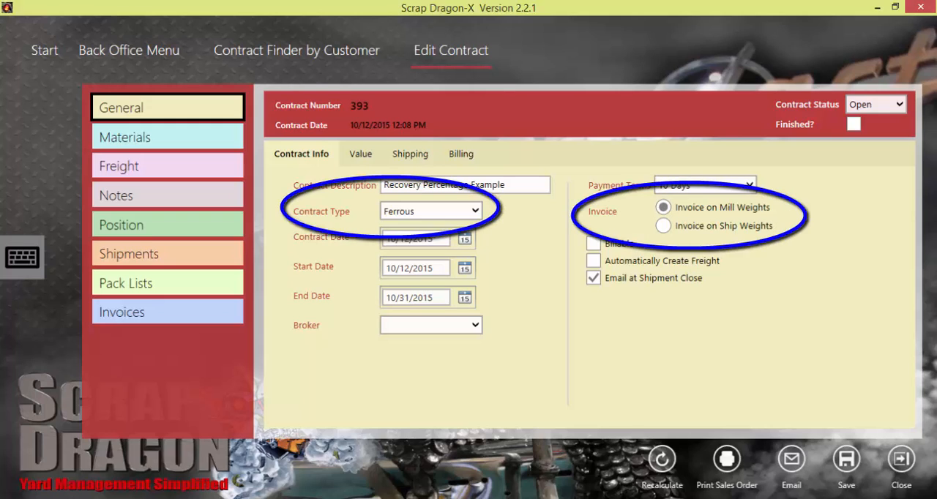
pyautogui.click(168, 137)
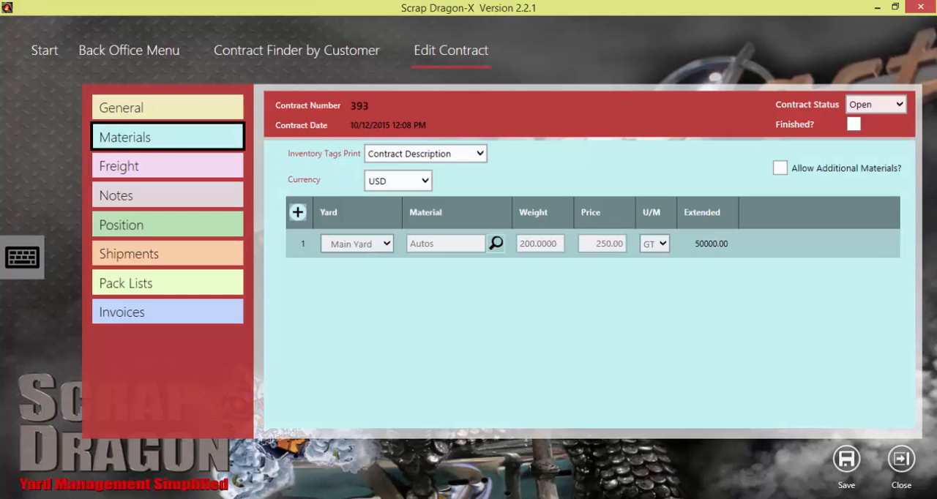
pyautogui.click(790, 244)
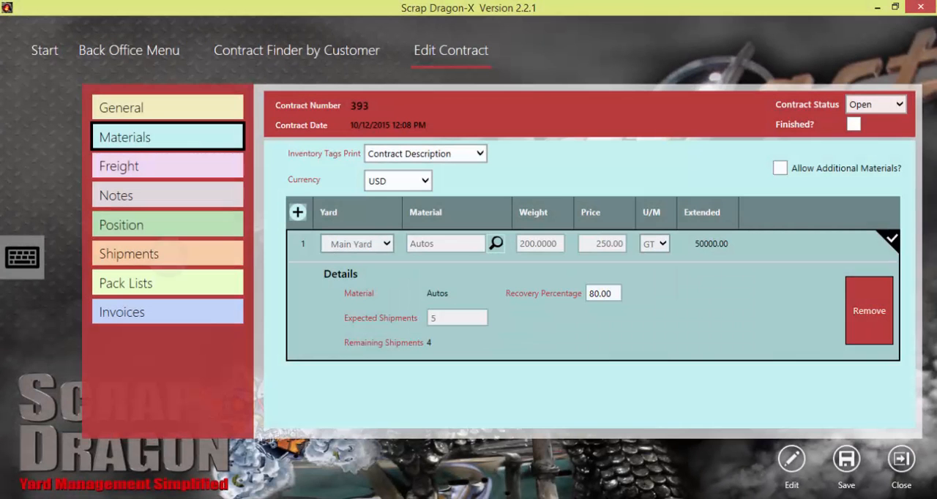
# Review the mill weights and recovery percentage of the contract's billed shipment, and view the contract's invoices
pyautogui.click(168, 254)
pyautogui.click(593, 237)
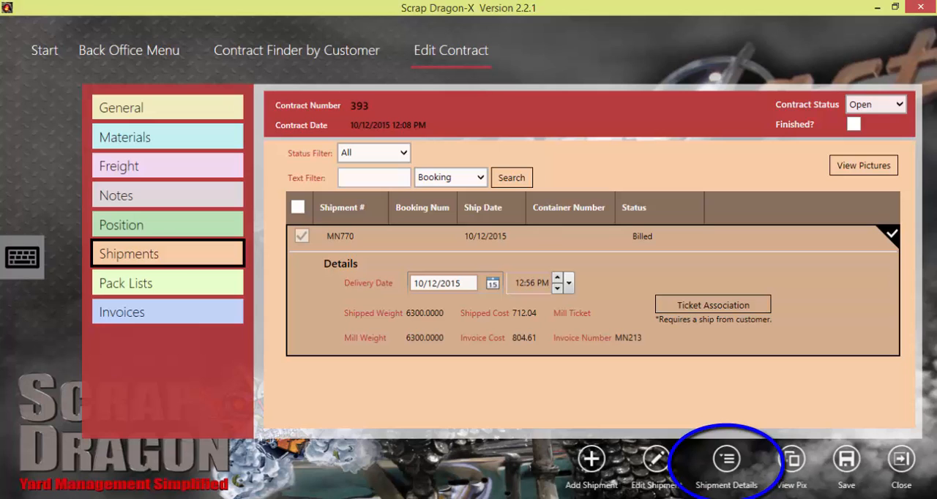
pyautogui.click(727, 460)
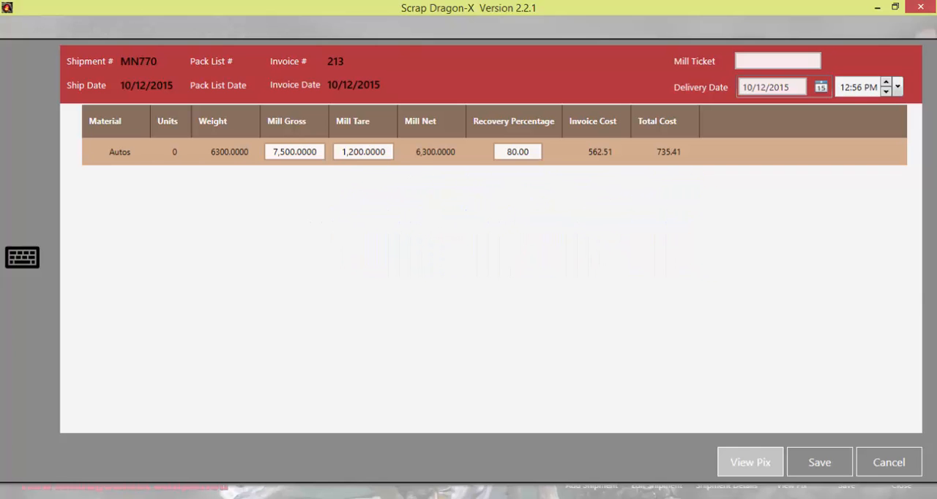
pyautogui.click(889, 462)
pyautogui.click(518, 324)
pyautogui.click(168, 312)
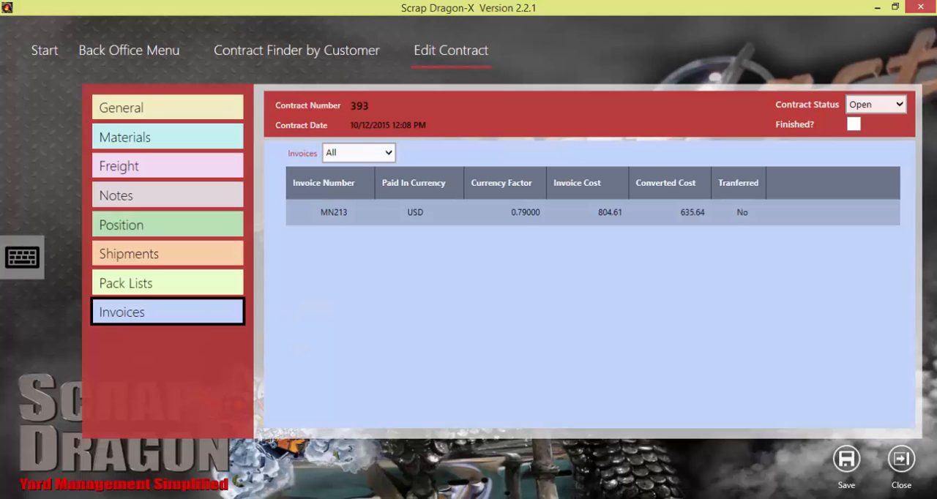
# Check the contract invoice's cost breakdown, and set the Autos recovery percentage to 70 in the billed shipment's details, saving the change
pyautogui.click(454, 211)
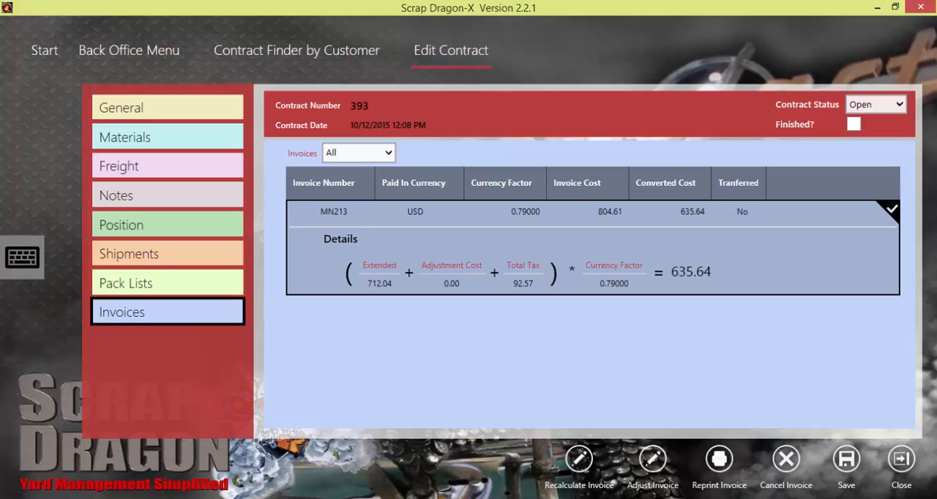
pyautogui.click(168, 254)
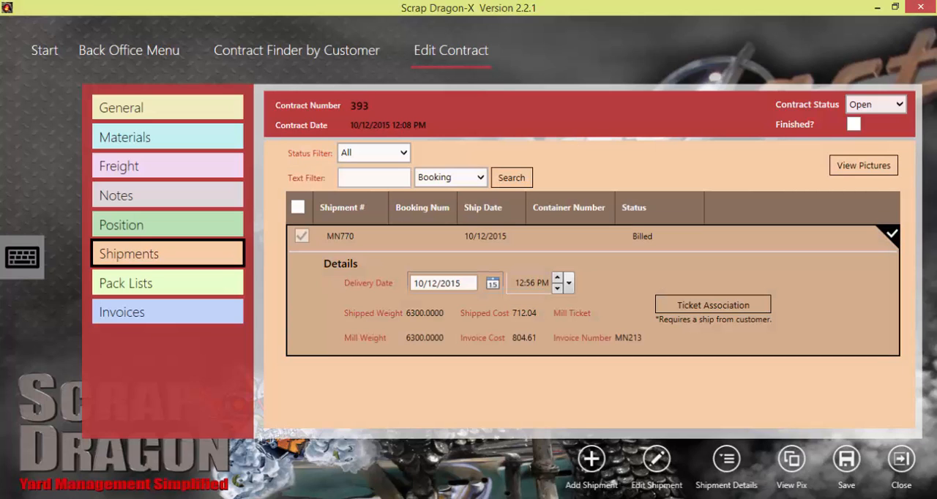
pyautogui.click(727, 459)
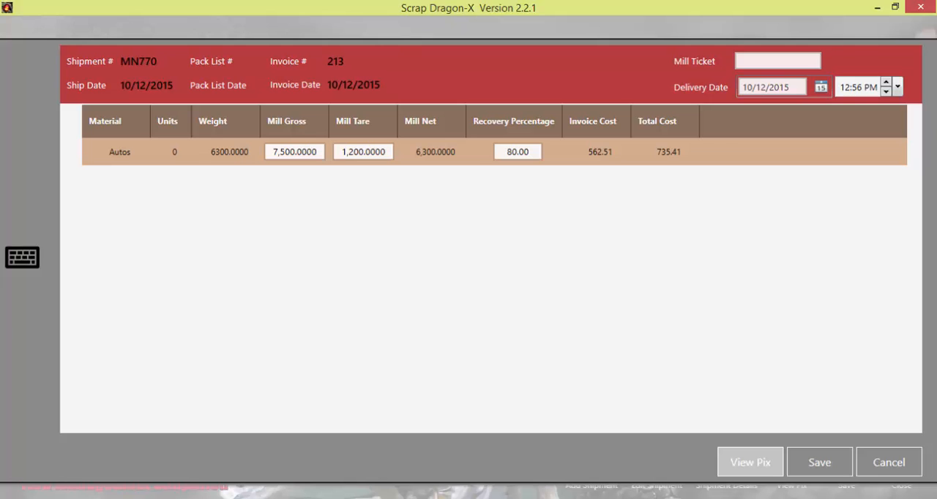
pyautogui.click(513, 151)
pyautogui.press('BackSpace')
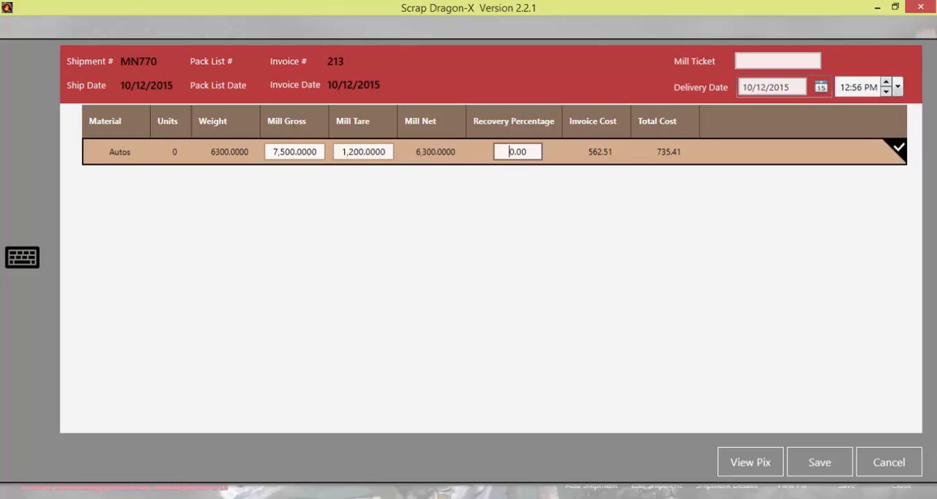
pyautogui.write('7')
pyautogui.click(820, 462)
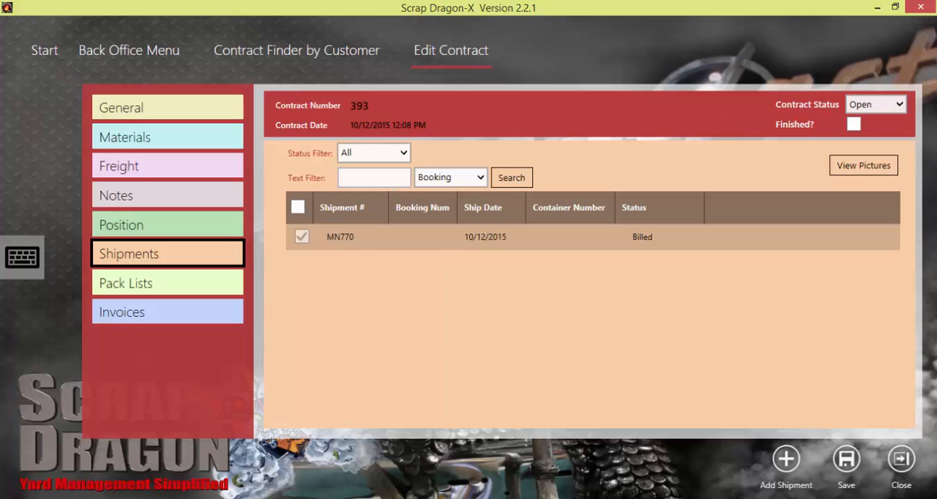
# Recalculate the contract's invoice with the changed recovery percentage and save the recalculation
pyautogui.click(168, 312)
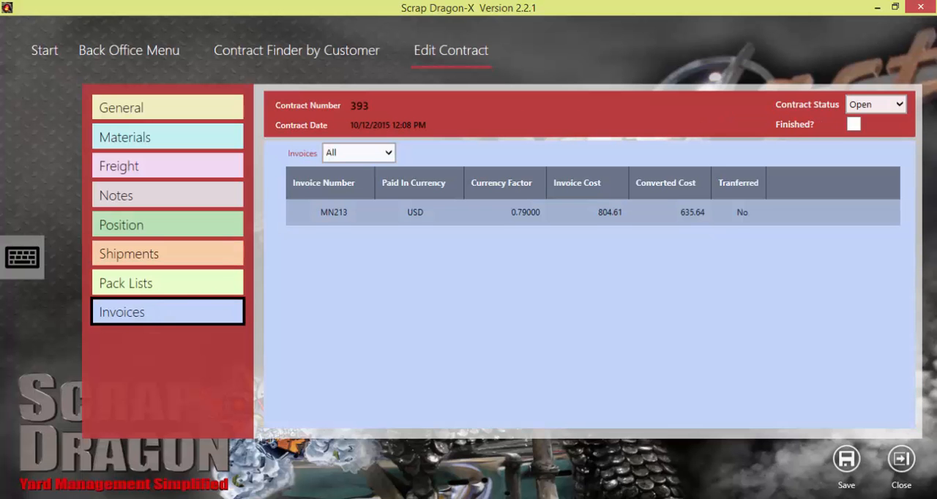
pyautogui.click(593, 213)
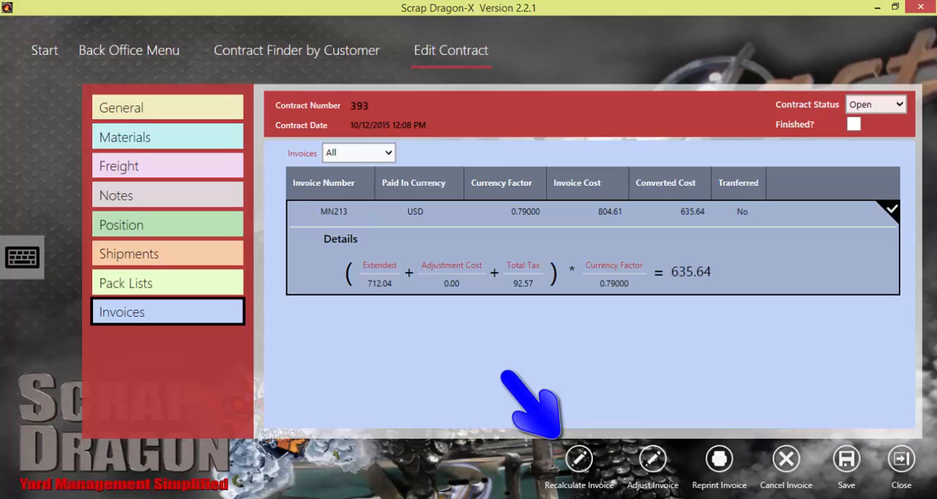
pyautogui.click(578, 459)
pyautogui.click(819, 462)
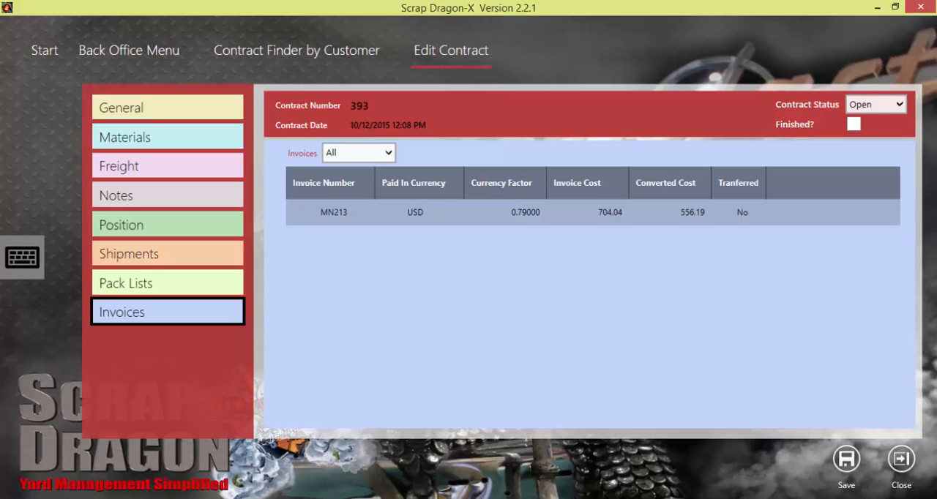
# Set the price of the contract's Autos material to 225 and save the contract
pyautogui.click(168, 137)
pyautogui.click(798, 244)
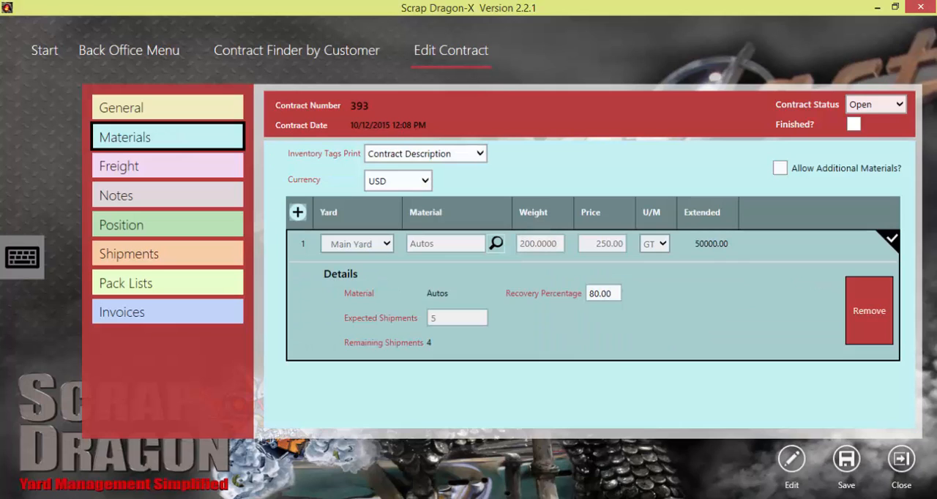
pyautogui.click(792, 460)
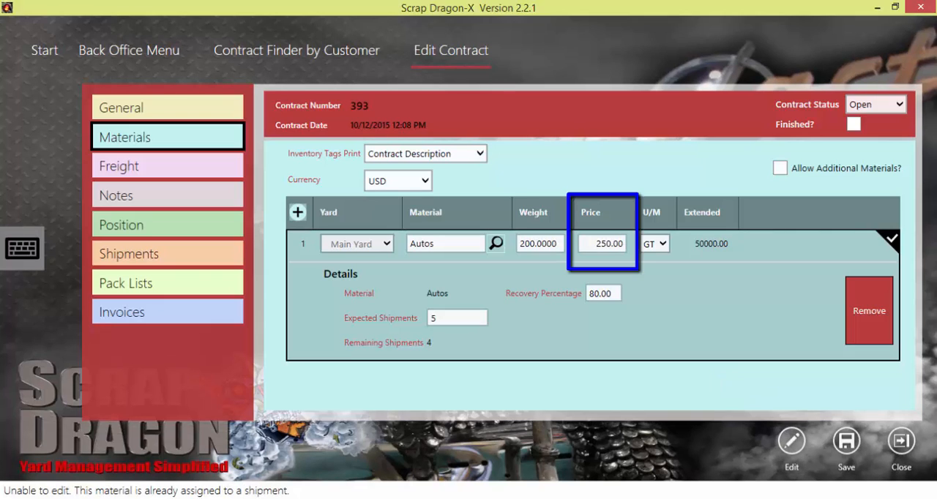
pyautogui.moveTo(597, 245); pyautogui.dragTo(612, 246)
pyautogui.write('225')
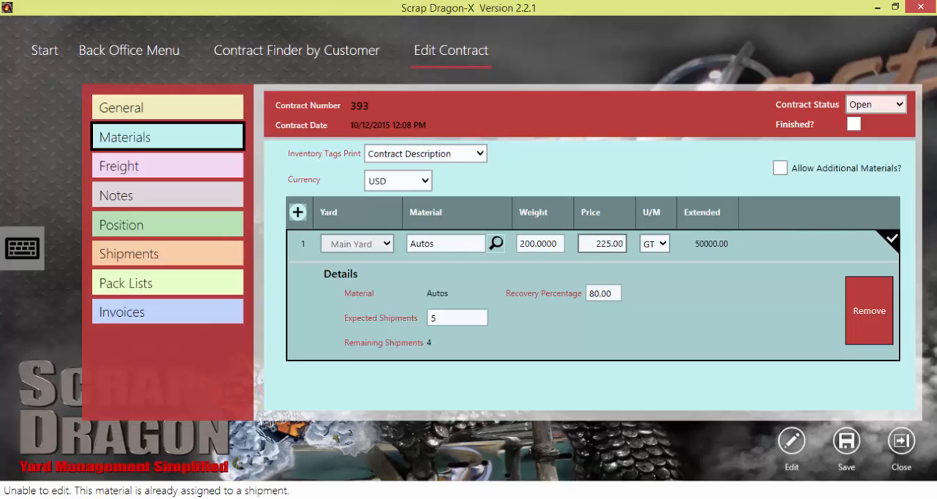
pyautogui.click(847, 441)
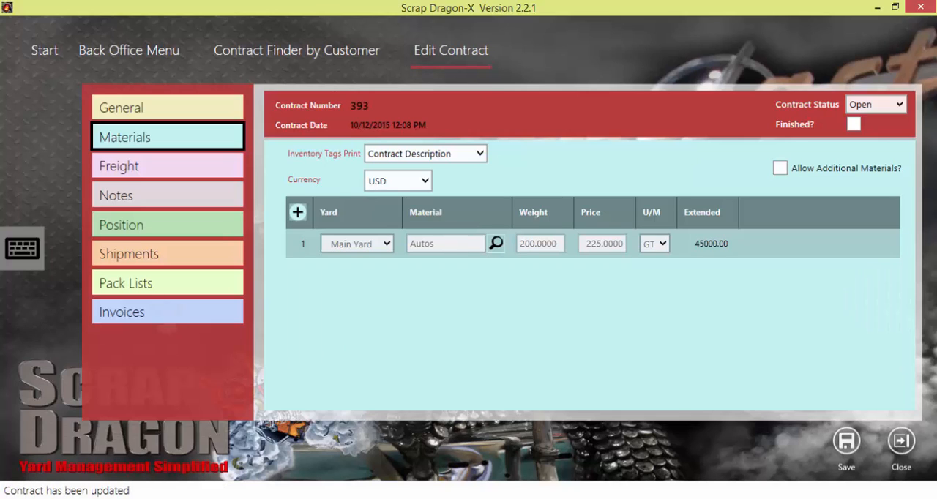
# Open the details of the contract's USD invoice
pyautogui.click(164, 319)
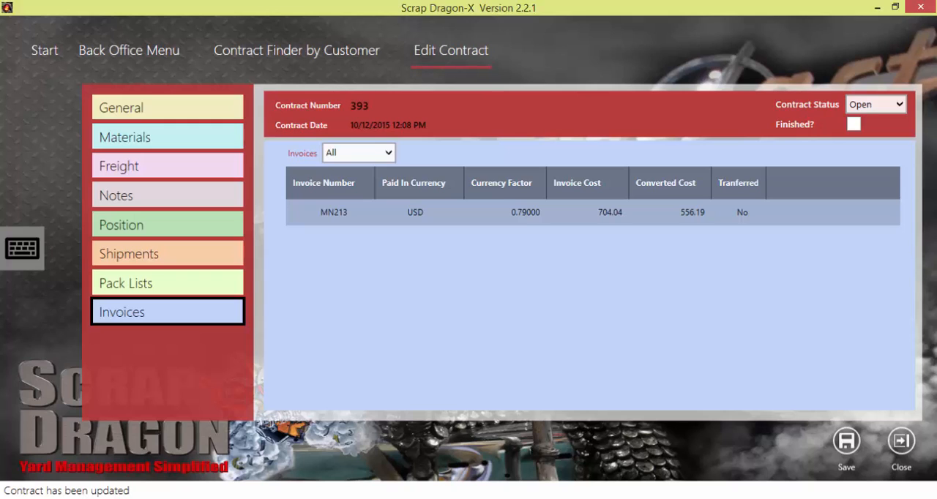
pyautogui.click(593, 212)
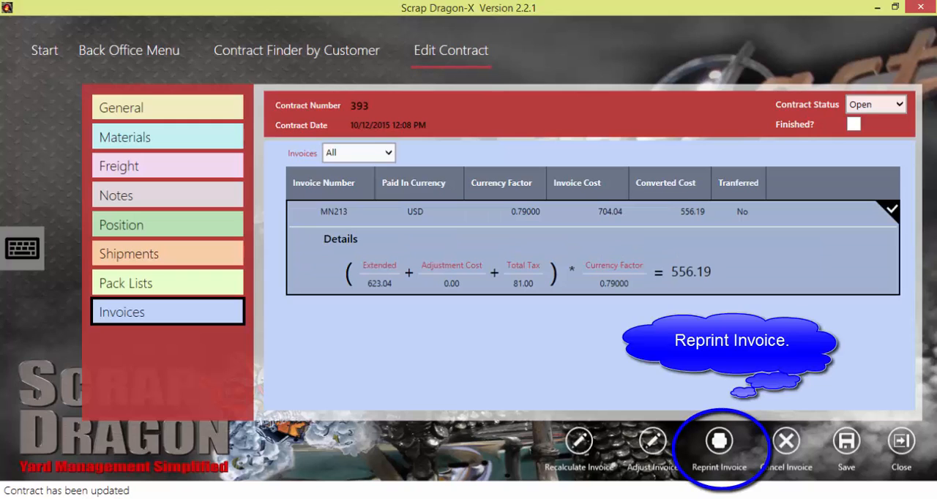